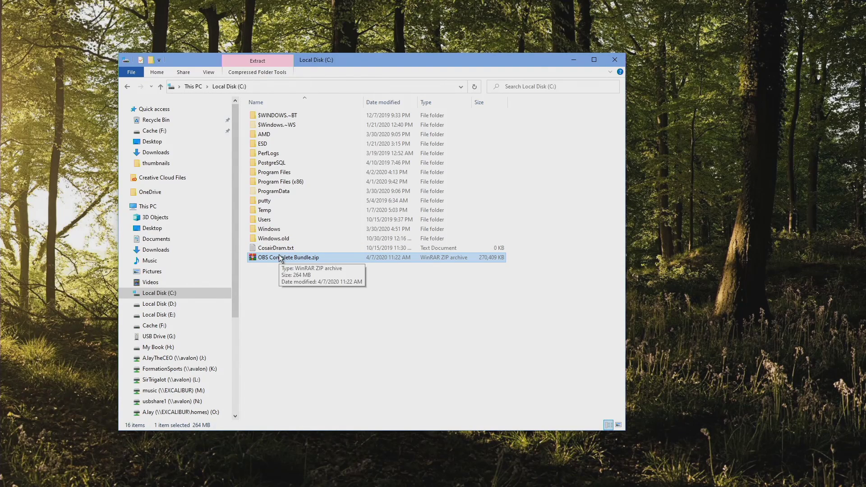
Step: Open OBS Complete Bundle.zip from File Explorer in WinRAR
{"action": "double_click", "coordinate": [304, 258]}
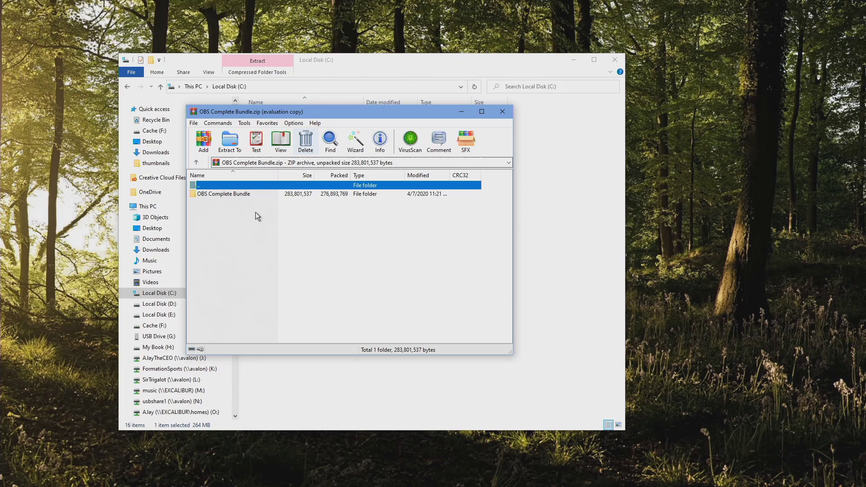
Step: Extract the OBS Complete Bundle folder to C:, open it, and close WinRAR
{"action": "left_click_drag", "start_coordinate": [301, 111], "coordinate": [175, 33]}
{"action": "left_click_drag", "start_coordinate": [104, 115], "coordinate": [309, 318]}
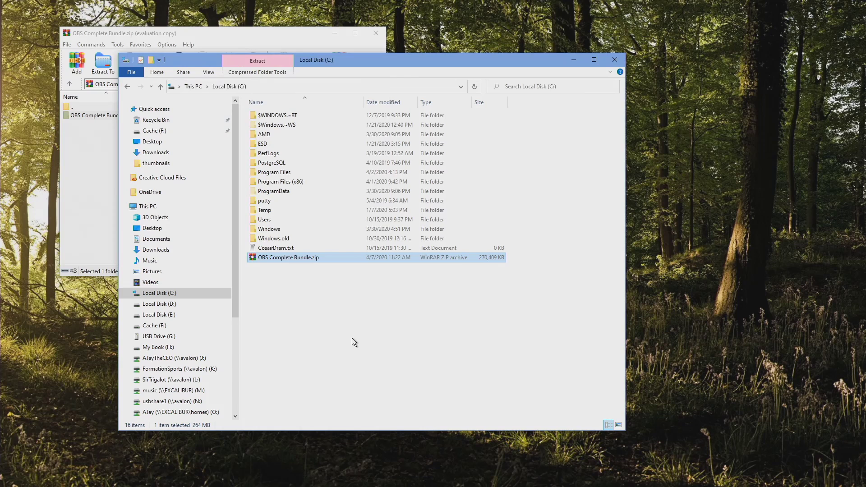
{"action": "double_click", "coordinate": [311, 267]}
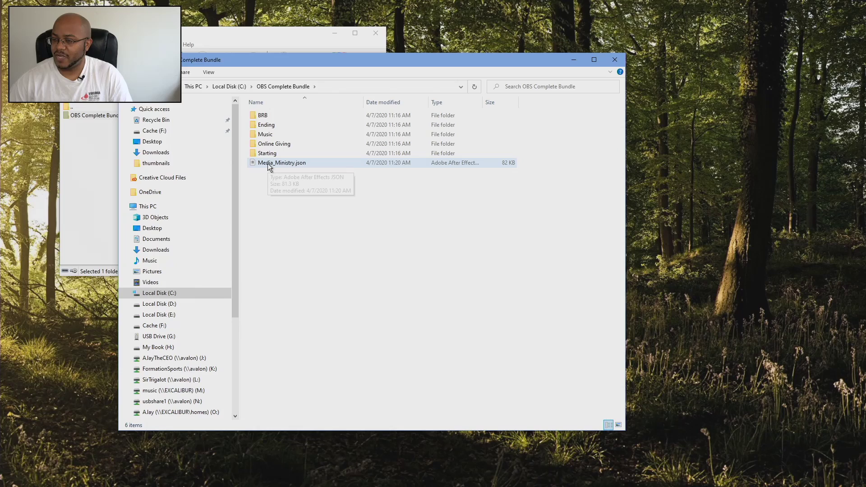
{"action": "mouse_move", "coordinate": [274, 164]}
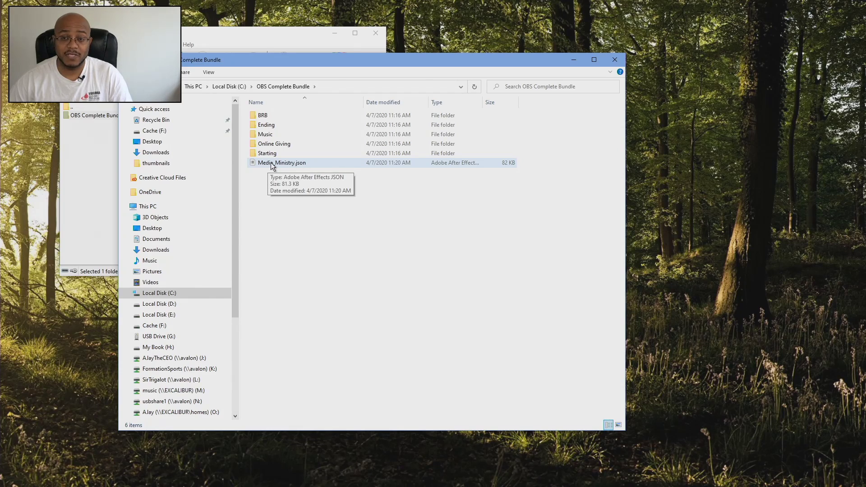
{"action": "left_click", "coordinate": [377, 33]}
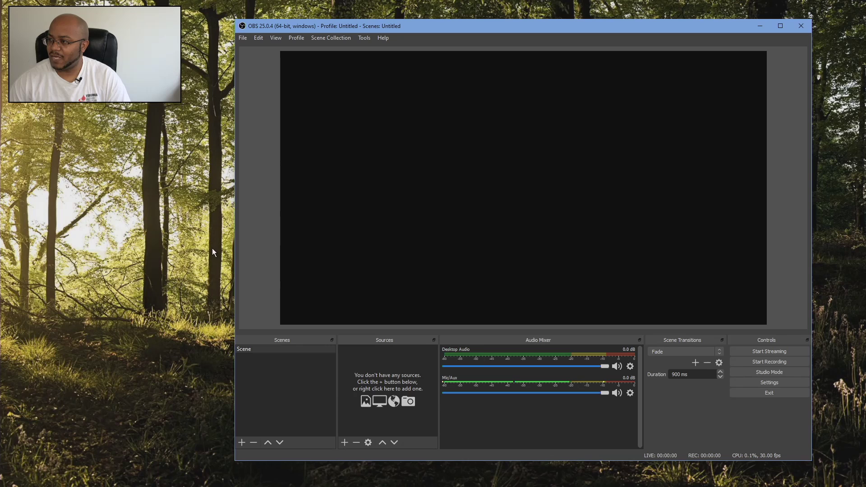
Step: Add C:\OBS Complete Bundle\Media_Ministry.json to the Scene Collection Importer
{"action": "left_click", "coordinate": [330, 38]}
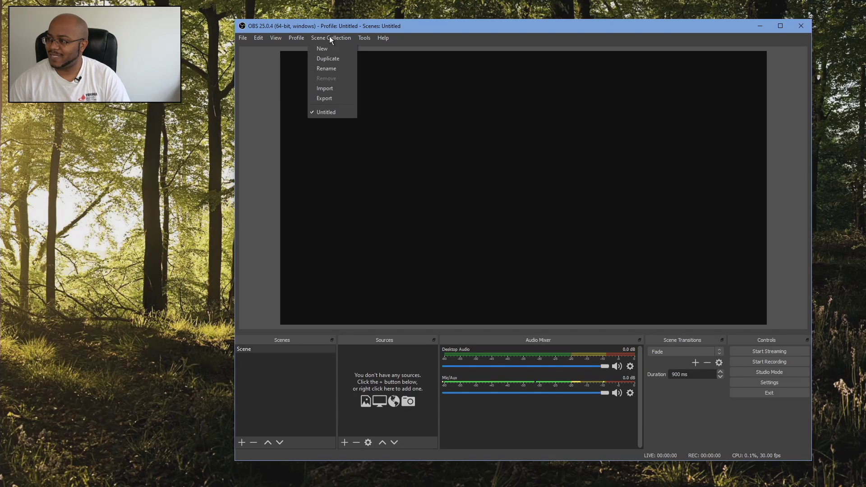
{"action": "left_click", "coordinate": [326, 88]}
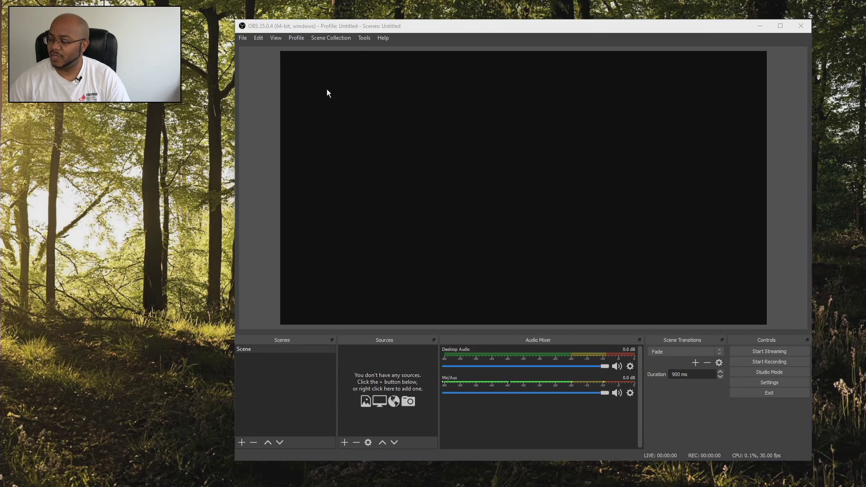
{"action": "left_click", "coordinate": [646, 184]}
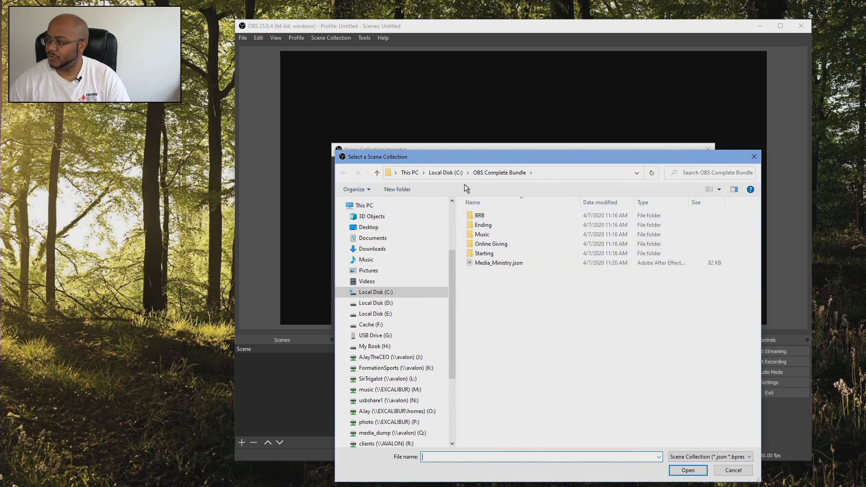
{"action": "left_click", "coordinate": [445, 172]}
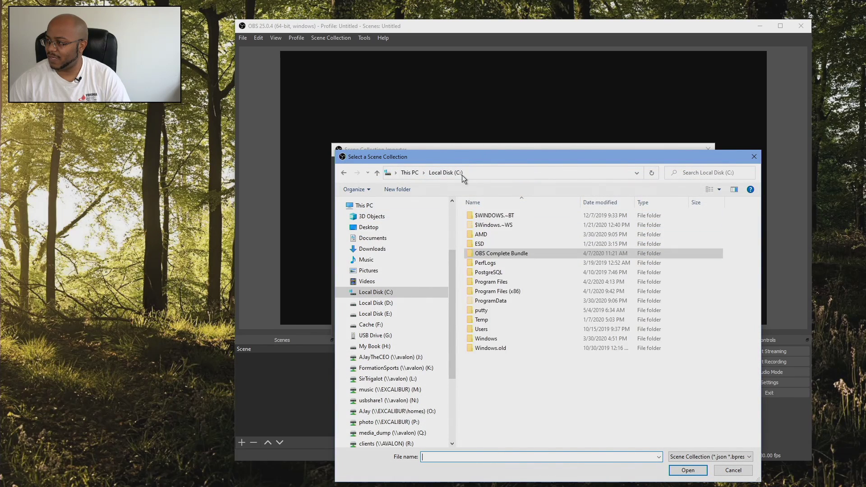
{"action": "double_click", "coordinate": [505, 253]}
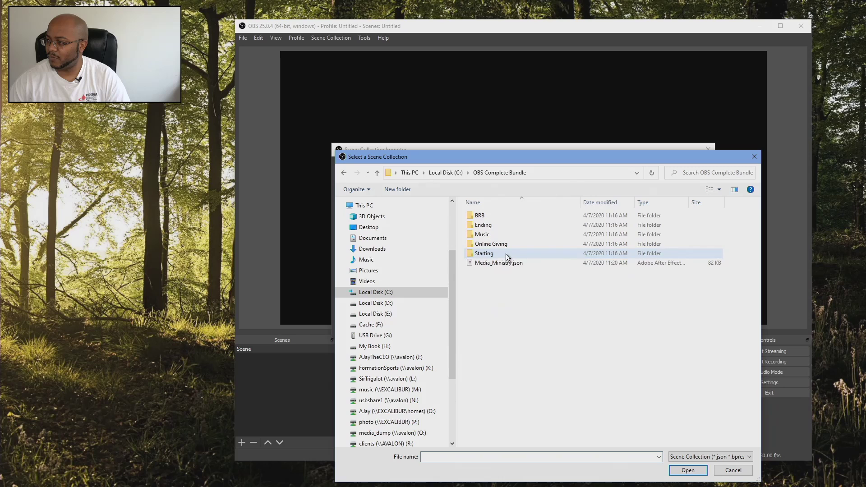
{"action": "mouse_move", "coordinate": [499, 263]}
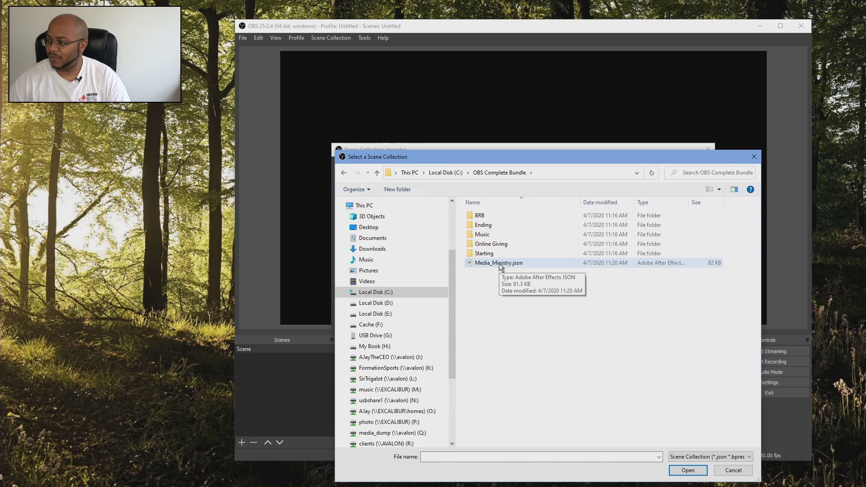
{"action": "double_click", "coordinate": [499, 263]}
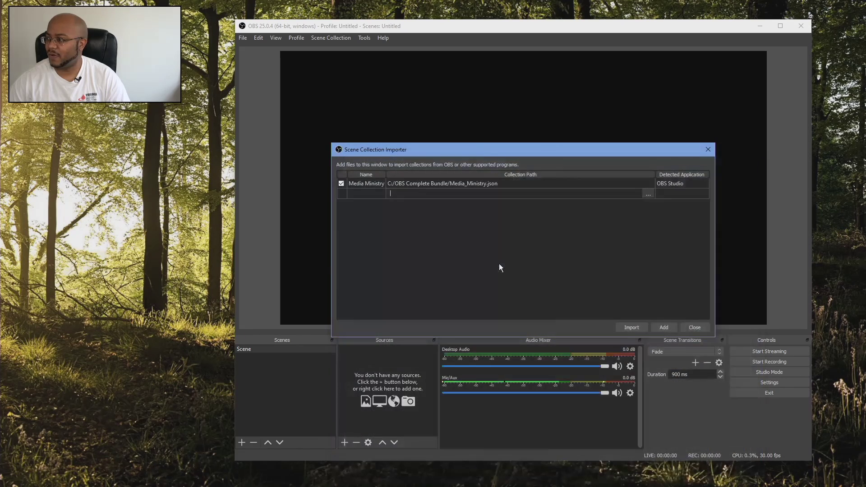
Step: Import the Media Ministry collection and make it the active scene collection
{"action": "left_click", "coordinate": [634, 328]}
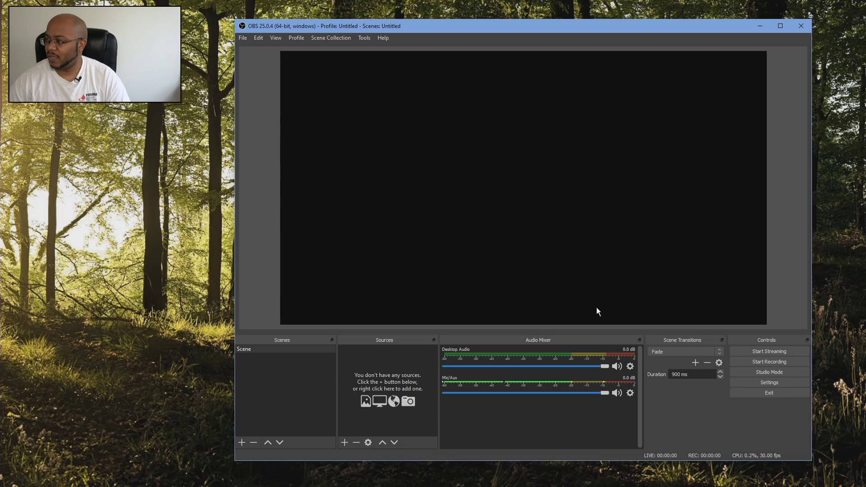
{"action": "left_click", "coordinate": [342, 38]}
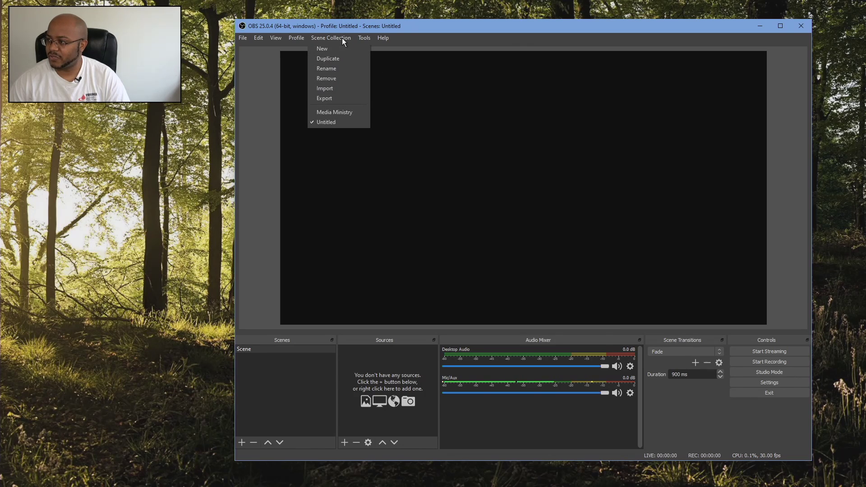
{"action": "left_click", "coordinate": [345, 112]}
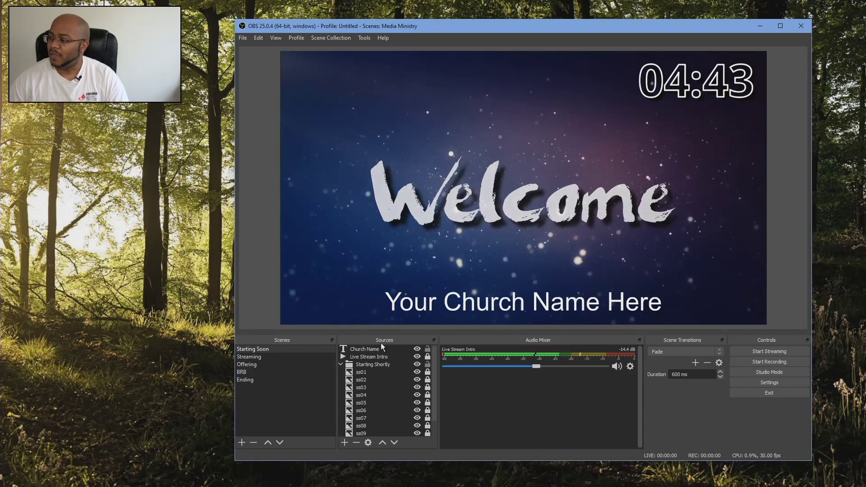
{"action": "double_click", "coordinate": [364, 349]}
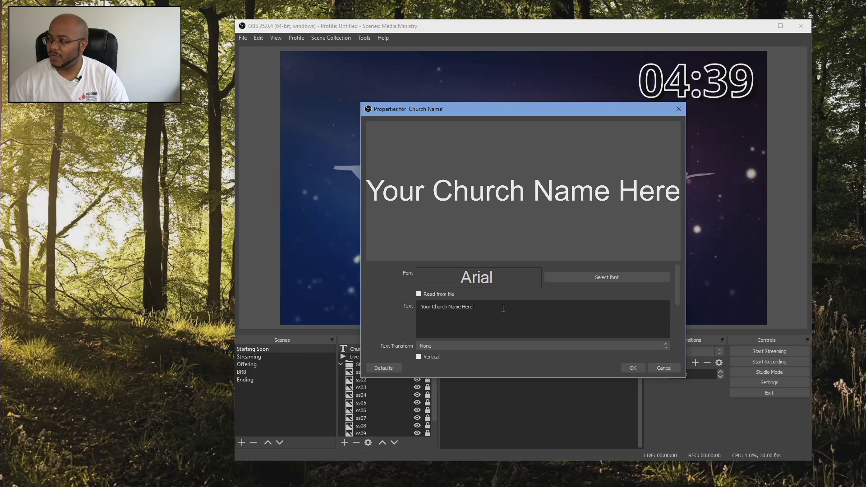
{"action": "left_click_drag", "start_coordinate": [503, 309], "coordinate": [414, 307]}
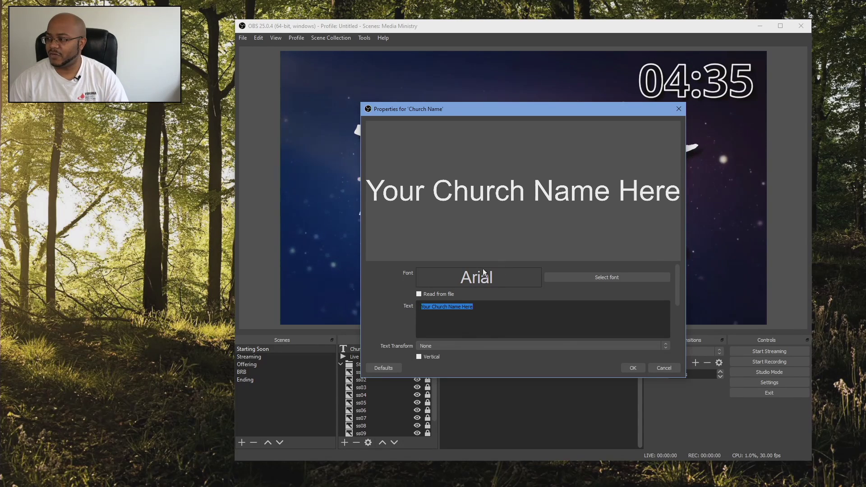
{"action": "left_click", "coordinate": [664, 367]}
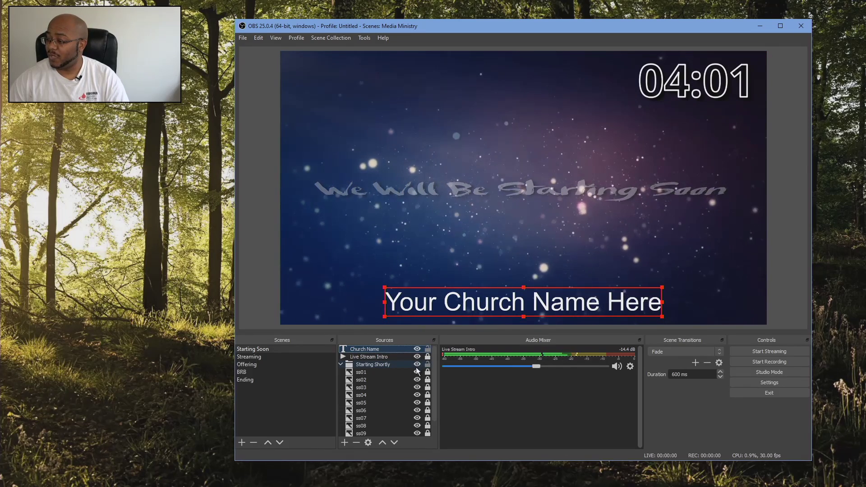
Step: Hide the Live Stream Intro video and slides ss01 through ss06 in Starting Soon
{"action": "left_click", "coordinate": [417, 357]}
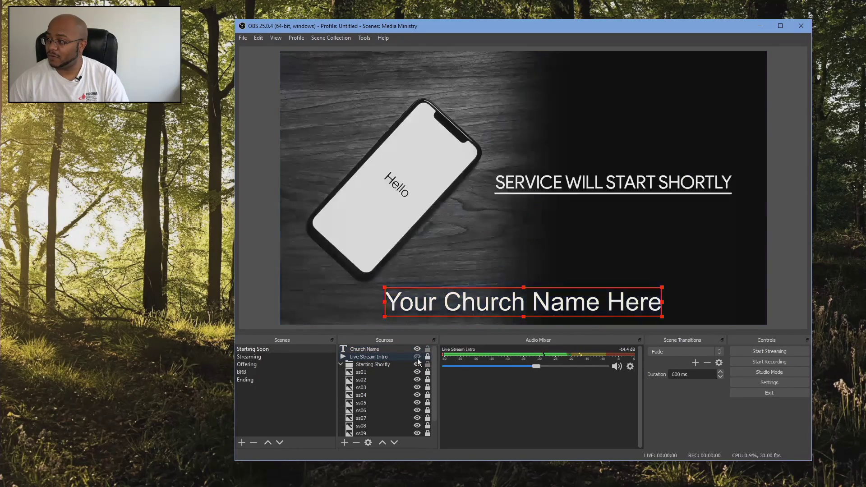
{"action": "scroll", "coordinate": [400, 390], "scroll_direction": "down", "scroll_amount": 1}
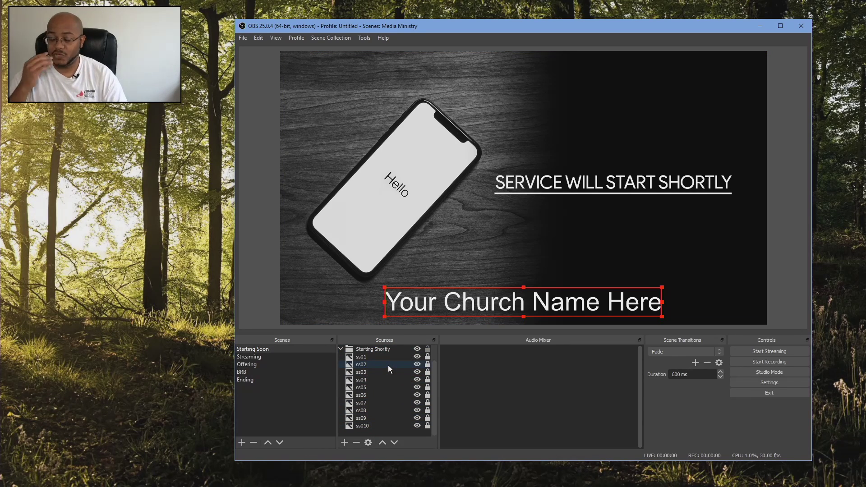
{"action": "left_click", "coordinate": [417, 356]}
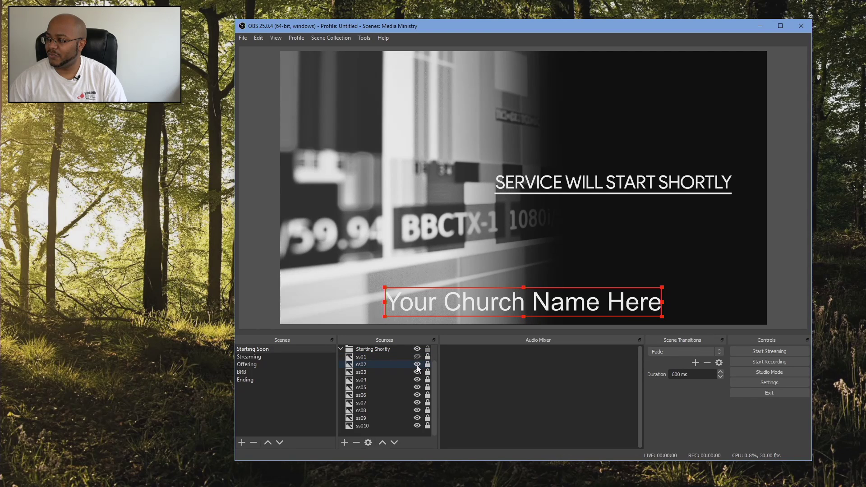
{"action": "left_click", "coordinate": [416, 364]}
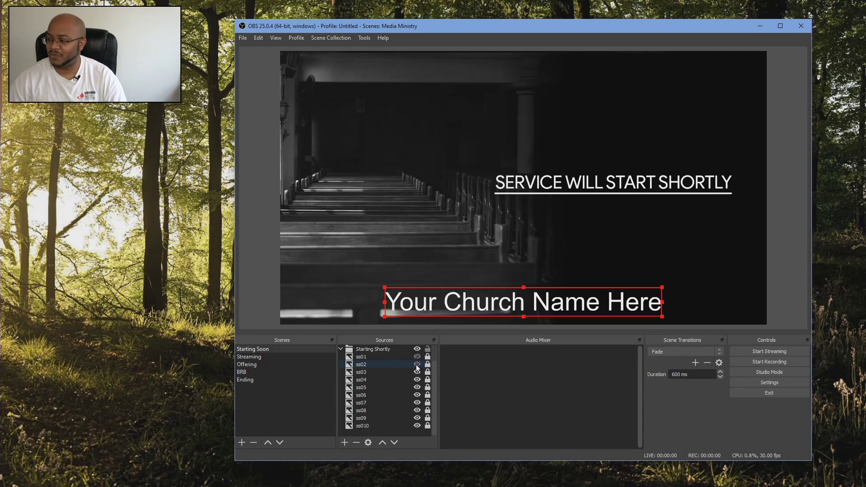
{"action": "left_click", "coordinate": [417, 372]}
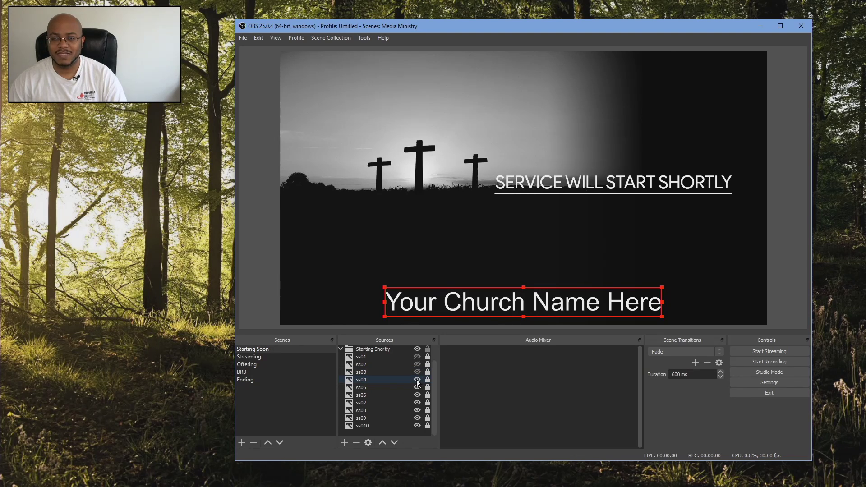
{"action": "left_click", "coordinate": [417, 381]}
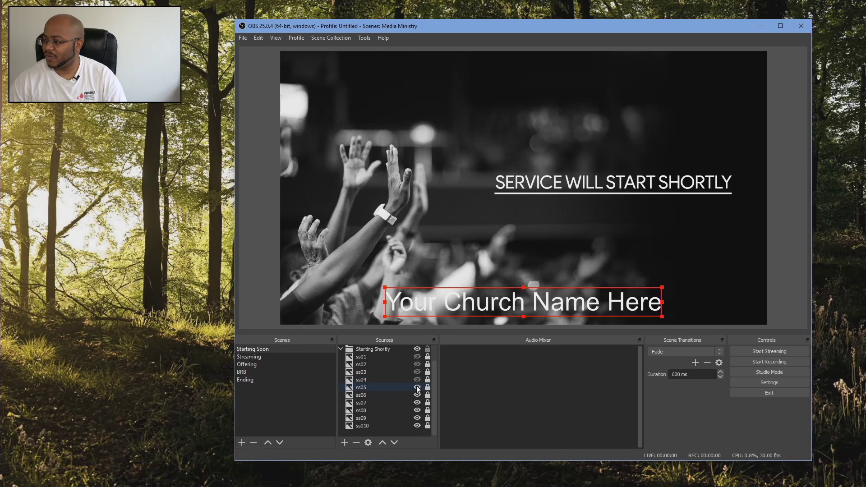
{"action": "left_click", "coordinate": [417, 388]}
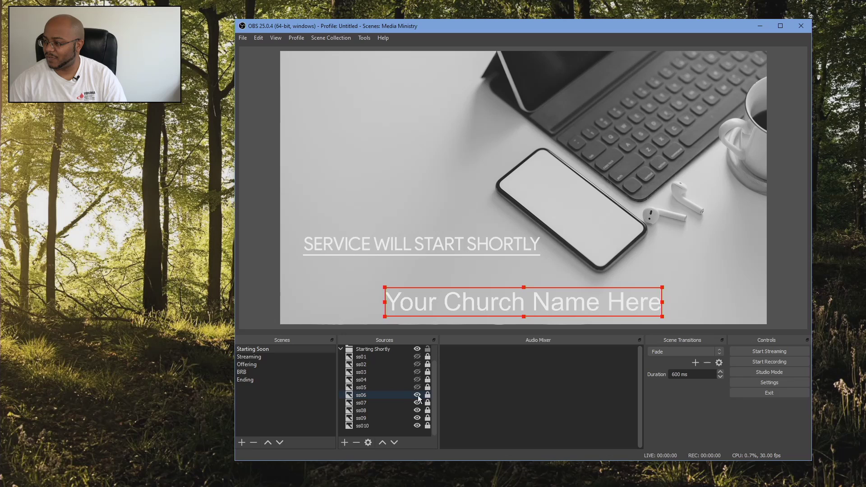
{"action": "left_click", "coordinate": [417, 395]}
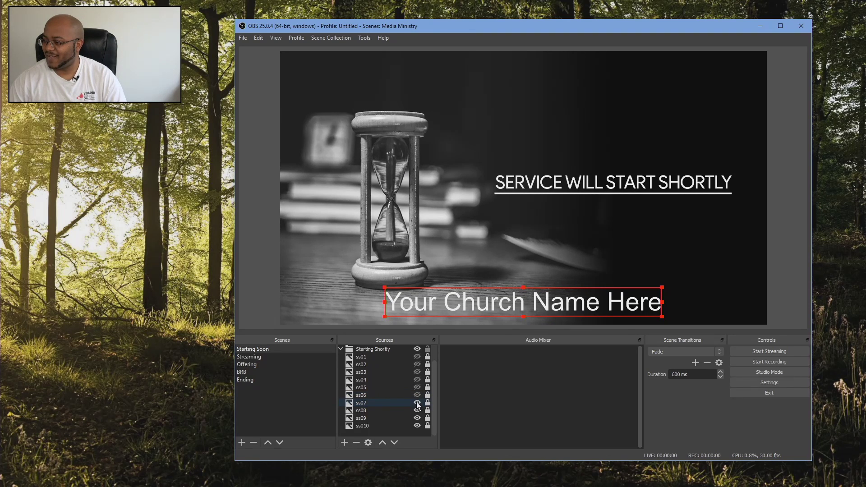
Step: Hide slides ss07, ss08 and ss09 to reveal the cameraman image
{"action": "left_click", "coordinate": [417, 402]}
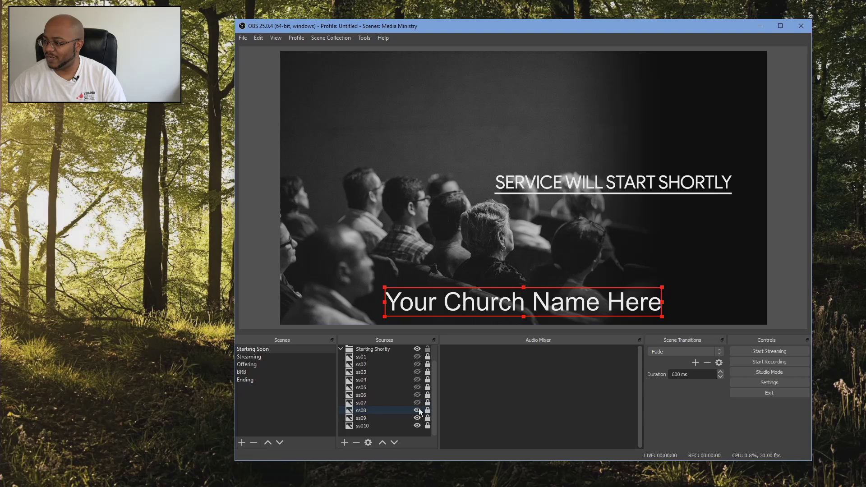
{"action": "left_click", "coordinate": [417, 410]}
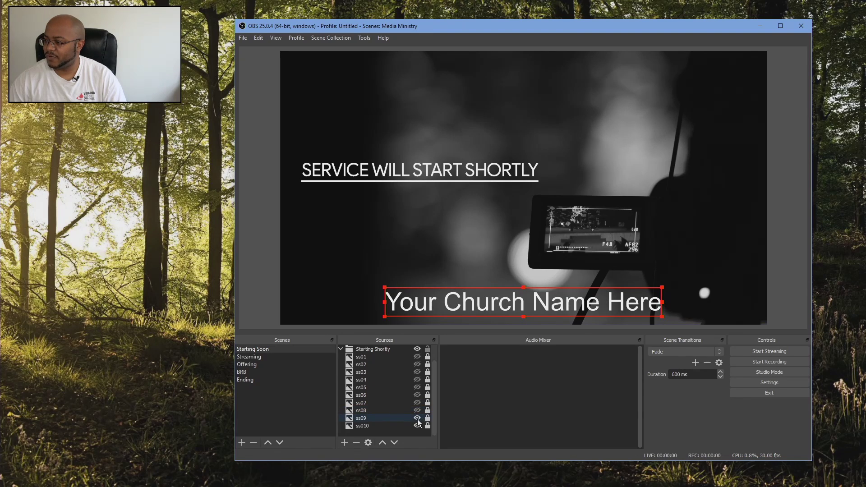
{"action": "left_click", "coordinate": [417, 417]}
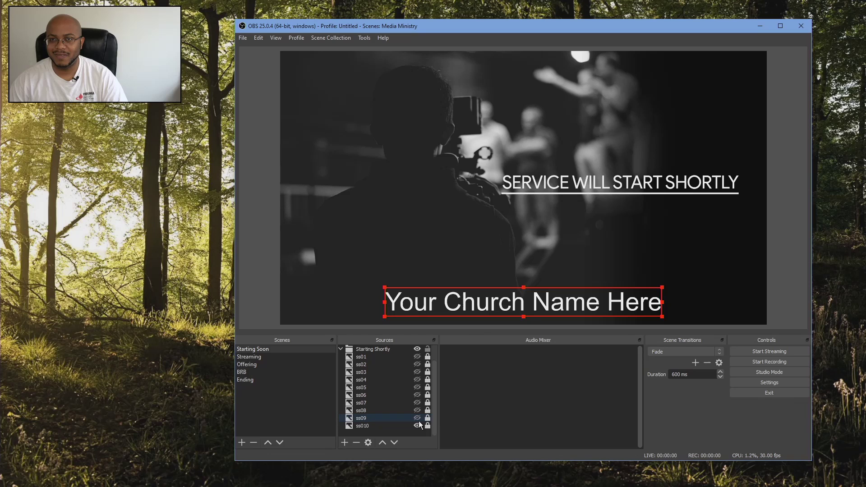
{"action": "scroll", "coordinate": [413, 411], "scroll_direction": "up", "scroll_amount": 1}
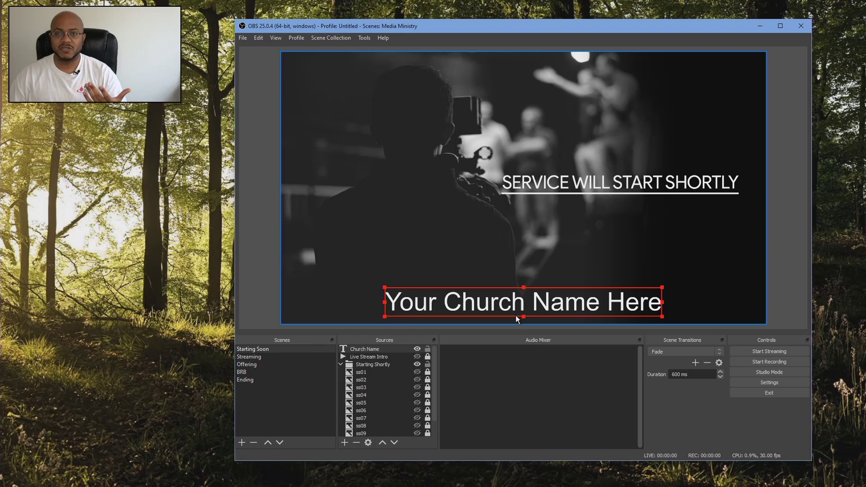
Step: Switch to Streaming and inspect the Pre-recorded Service and capture device properties
{"action": "left_click", "coordinate": [264, 357]}
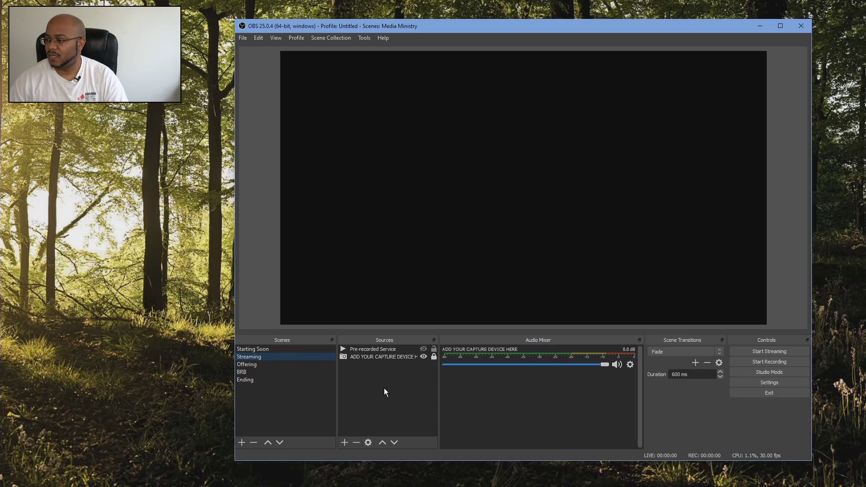
{"action": "double_click", "coordinate": [380, 348]}
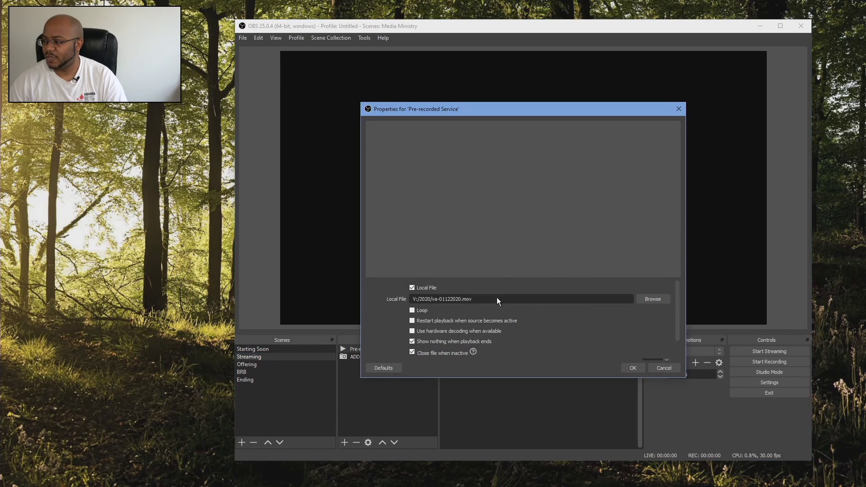
{"action": "left_click", "coordinate": [662, 368]}
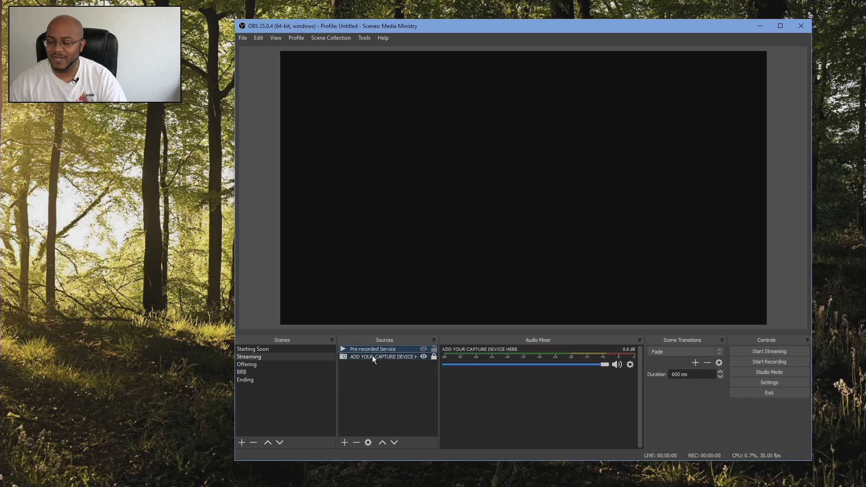
{"action": "left_click", "coordinate": [373, 356]}
{"action": "double_click", "coordinate": [372, 356]}
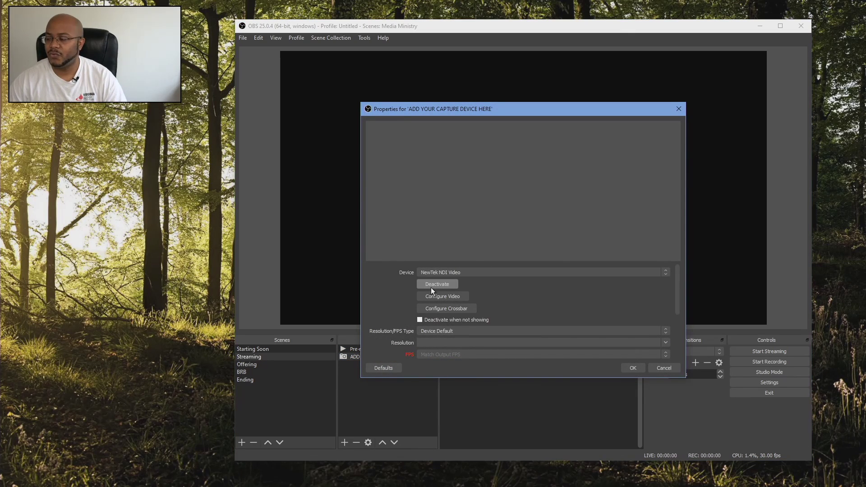
Step: Dismiss the capture device settings unchanged and switch to the Offering scene
{"action": "left_click", "coordinate": [662, 369]}
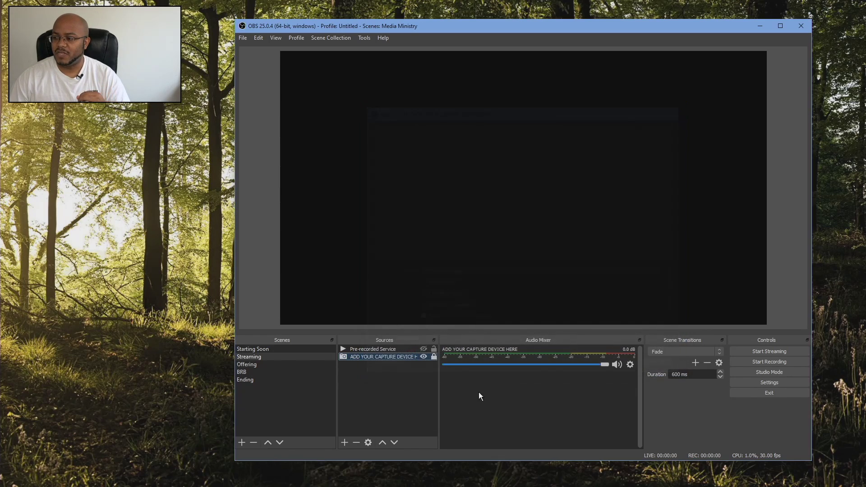
{"action": "left_click", "coordinate": [347, 442]}
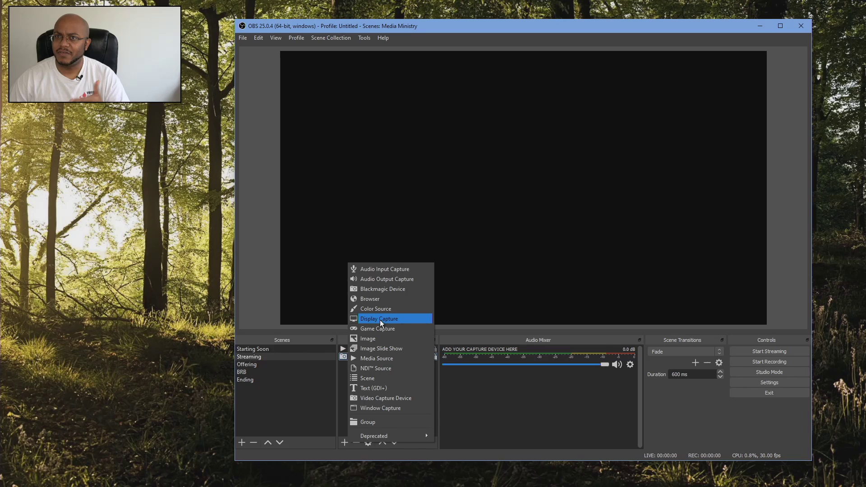
{"action": "left_click", "coordinate": [343, 383]}
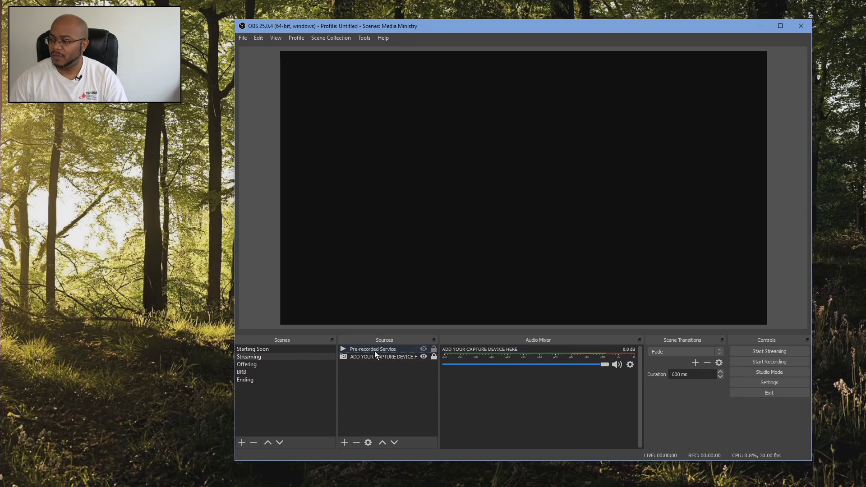
{"action": "left_click", "coordinate": [244, 364]}
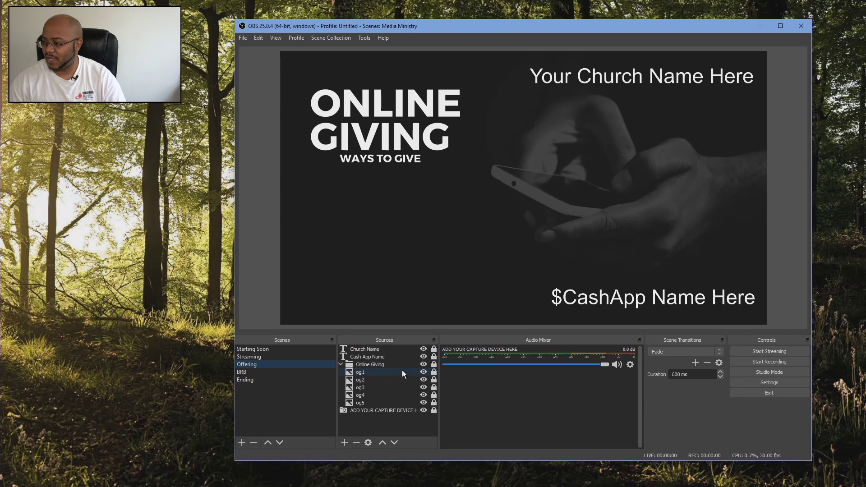
{"action": "left_click", "coordinate": [424, 372]}
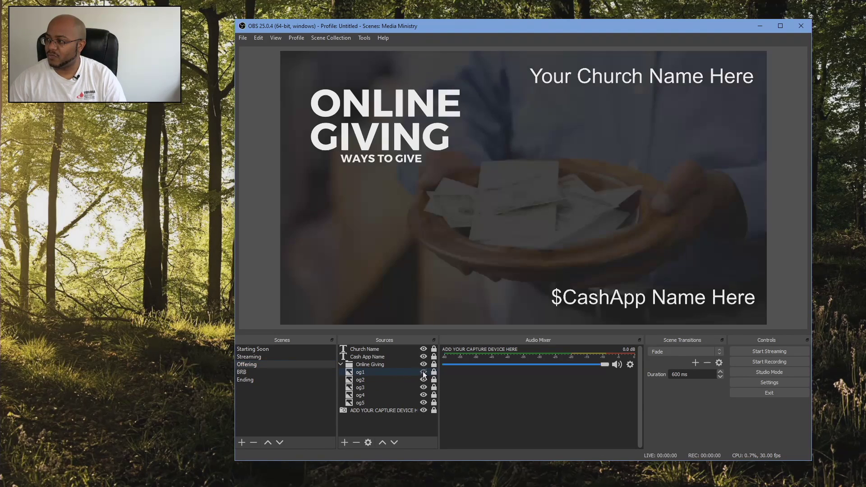
{"action": "left_click", "coordinate": [423, 380]}
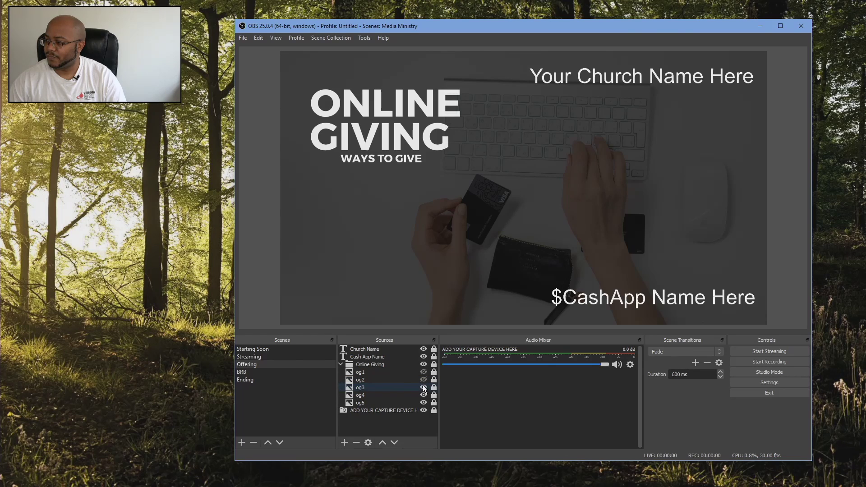
{"action": "left_click", "coordinate": [423, 388]}
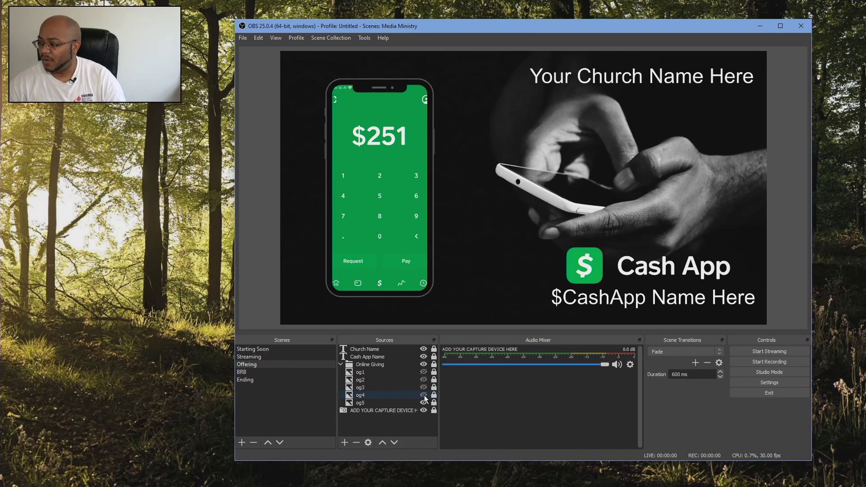
{"action": "left_click", "coordinate": [424, 395]}
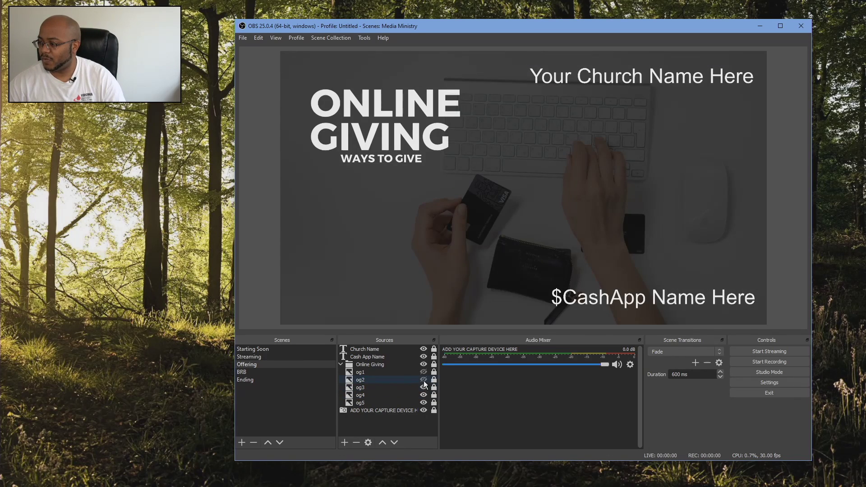
{"action": "left_click", "coordinate": [423, 379]}
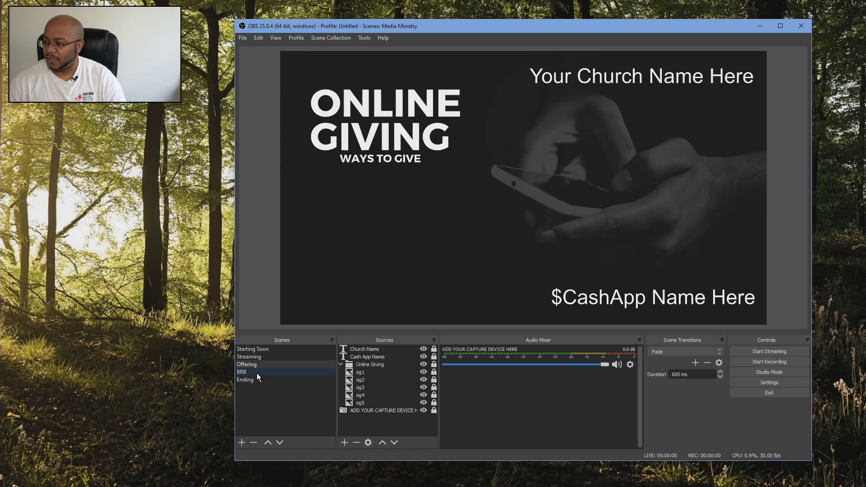
Step: Switch to BRB and toggle the BRB Music Lock Volume off and back on
{"action": "left_click", "coordinate": [257, 374]}
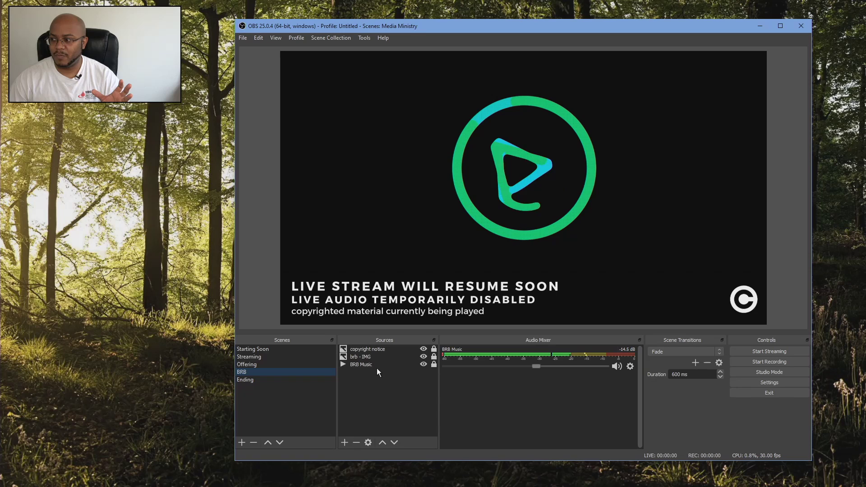
{"action": "right_click", "coordinate": [540, 365]}
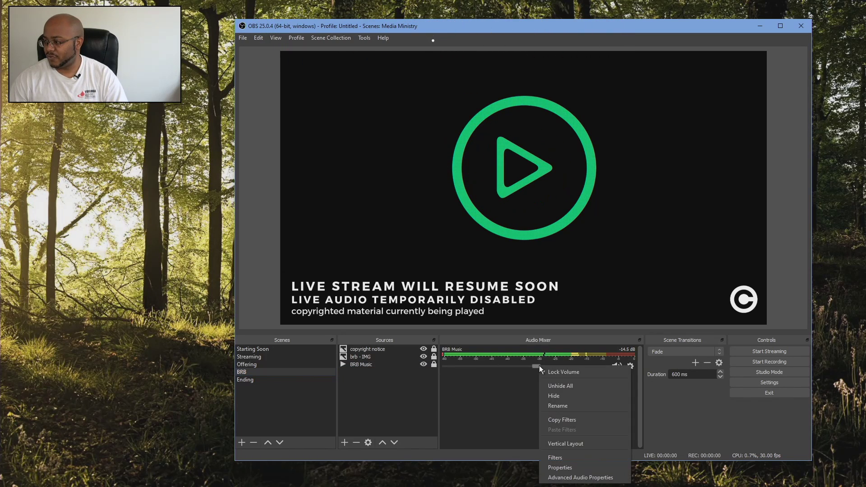
{"action": "left_click", "coordinate": [562, 371]}
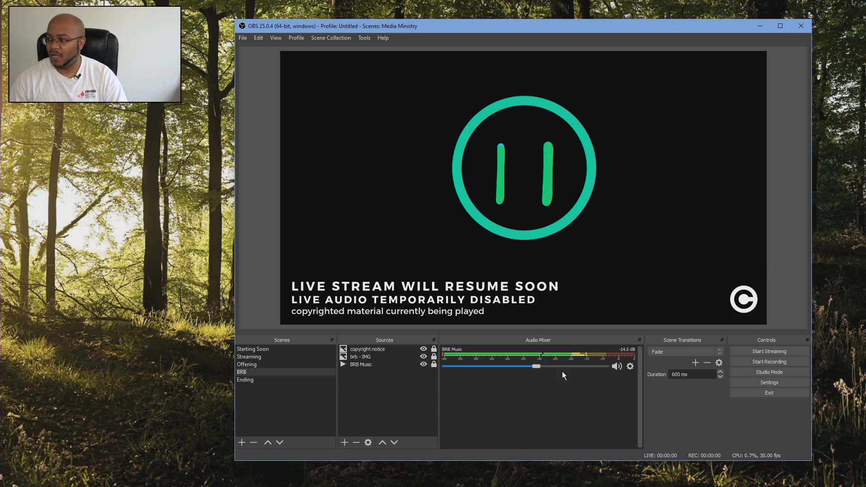
{"action": "right_click", "coordinate": [537, 366]}
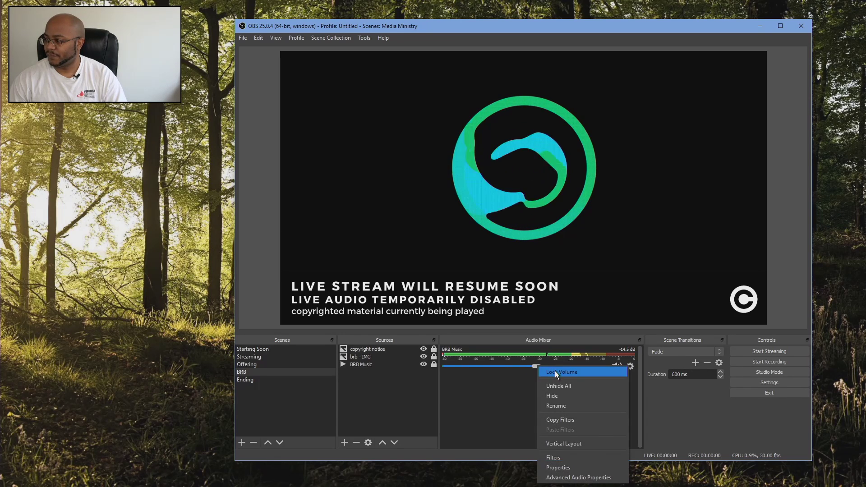
{"action": "left_click", "coordinate": [554, 370]}
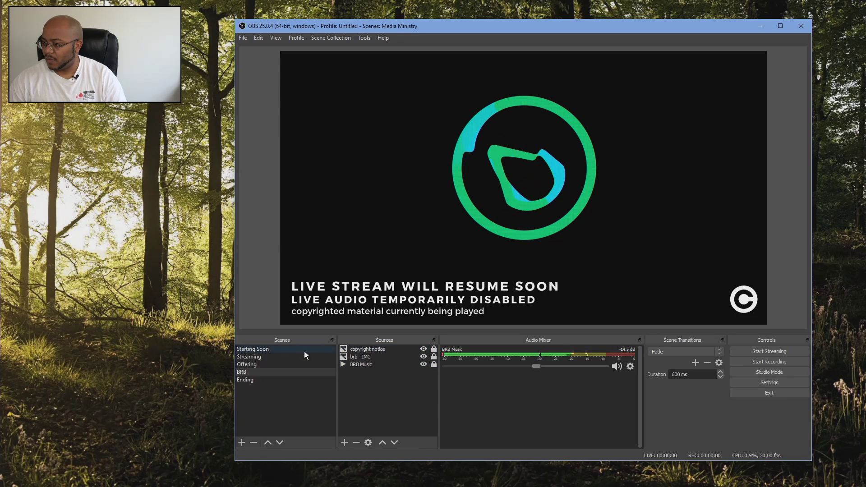
Step: Select the Starting Soon scene in the Scenes list
{"action": "left_click", "coordinate": [240, 380]}
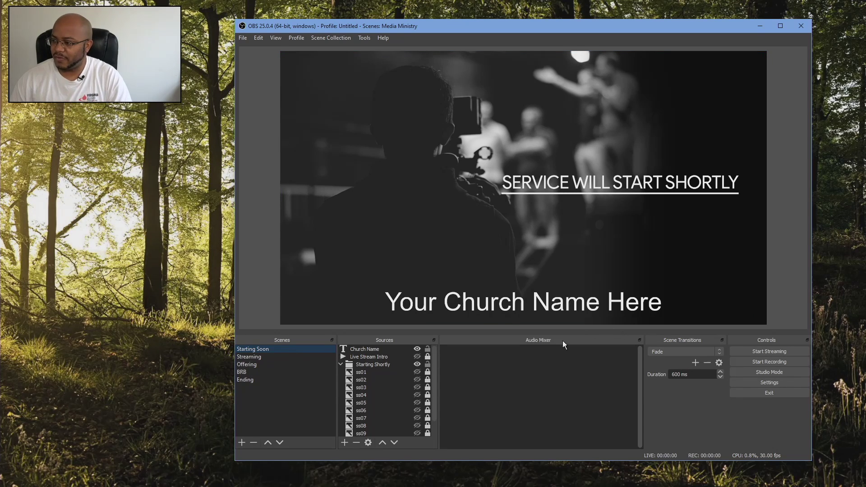
Step: Show Live Stream Intro, mute it with volume at zero, and bring up Add Source
{"action": "left_click", "coordinate": [341, 364]}
{"action": "left_click", "coordinate": [382, 358]}
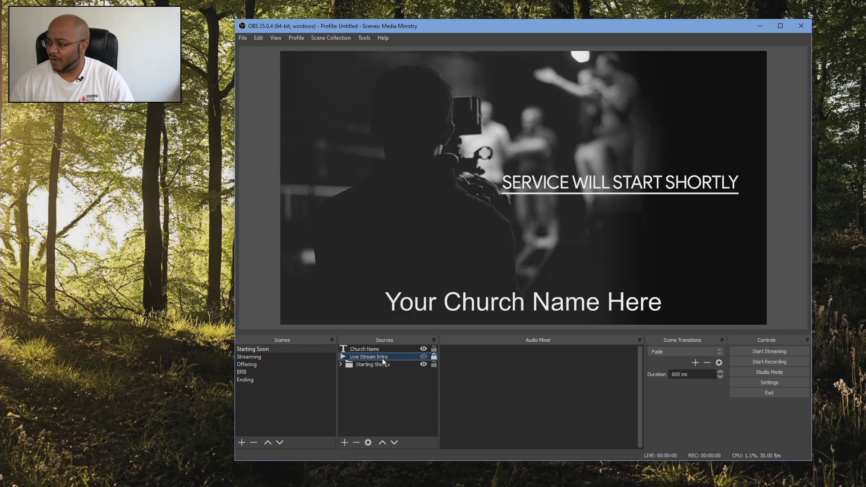
{"action": "left_click", "coordinate": [423, 356]}
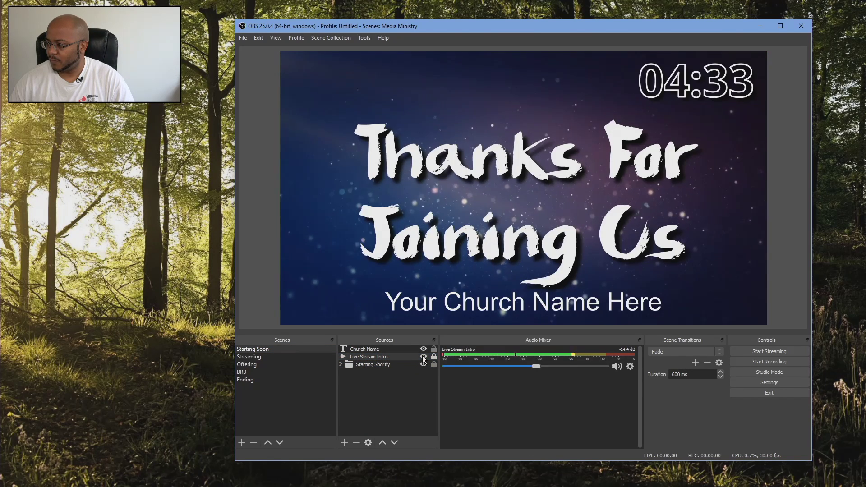
{"action": "left_click", "coordinate": [617, 366]}
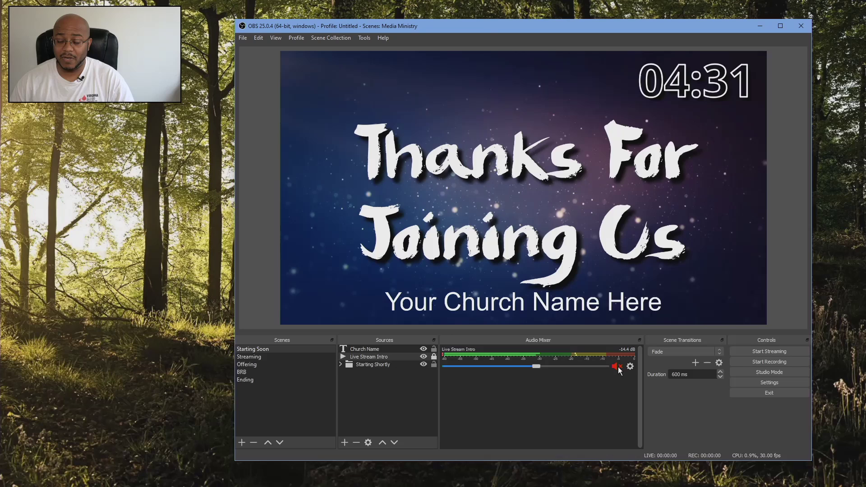
{"action": "left_click_drag", "start_coordinate": [536, 366], "coordinate": [434, 370]}
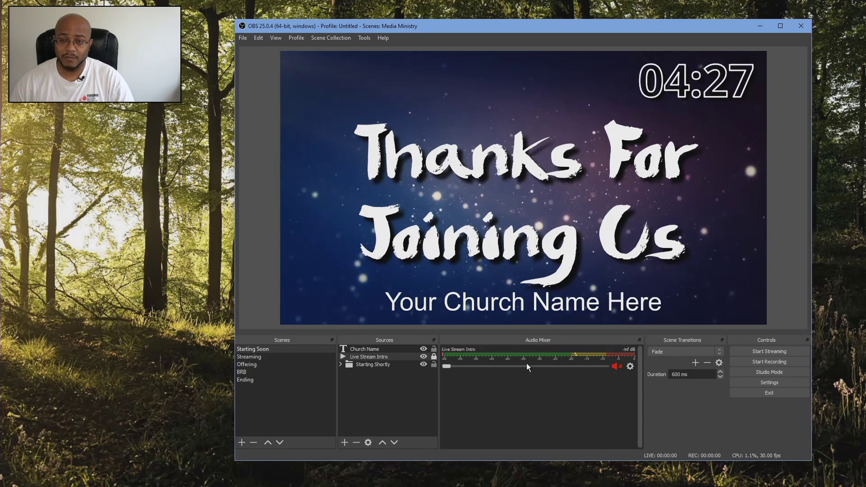
{"action": "left_click", "coordinate": [345, 444]}
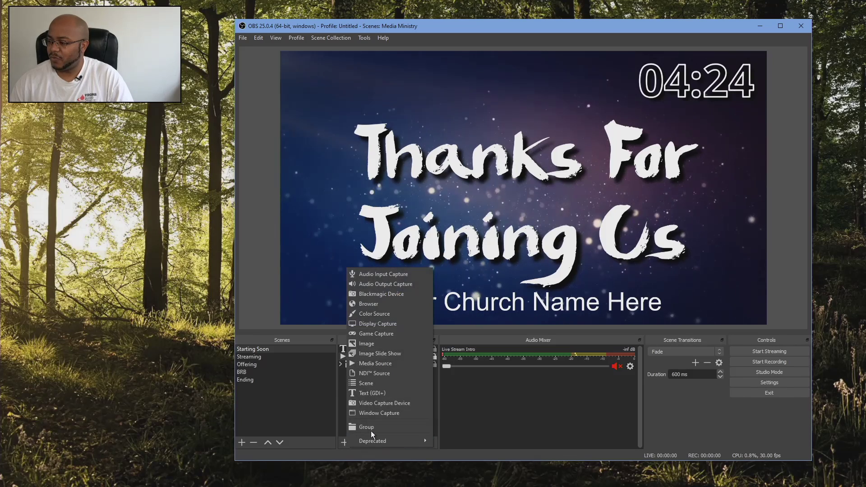
Step: Add a media source named 'new bg music' to Starting Soon with Loop enabled
{"action": "left_click", "coordinate": [396, 363]}
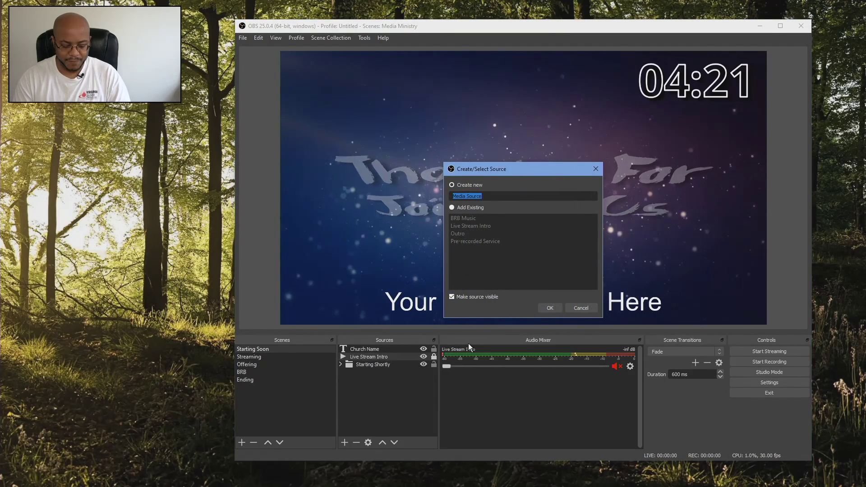
{"action": "type", "text": "new"}
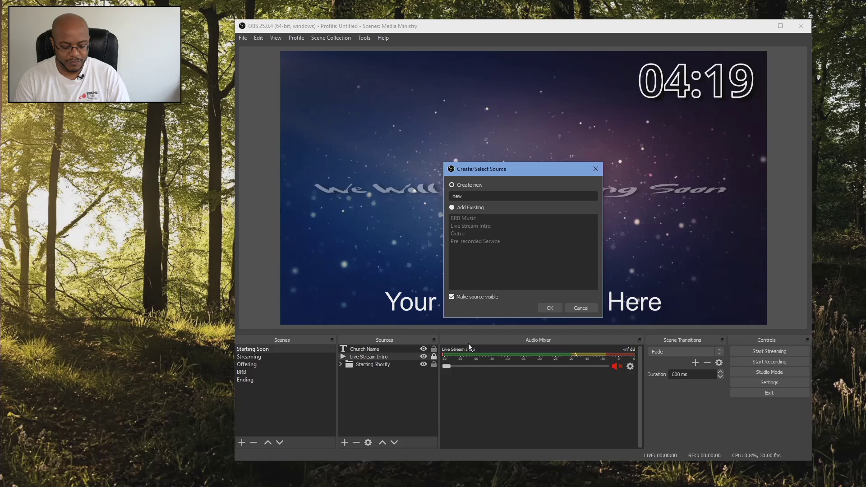
{"action": "type", "text": " bg musi"}
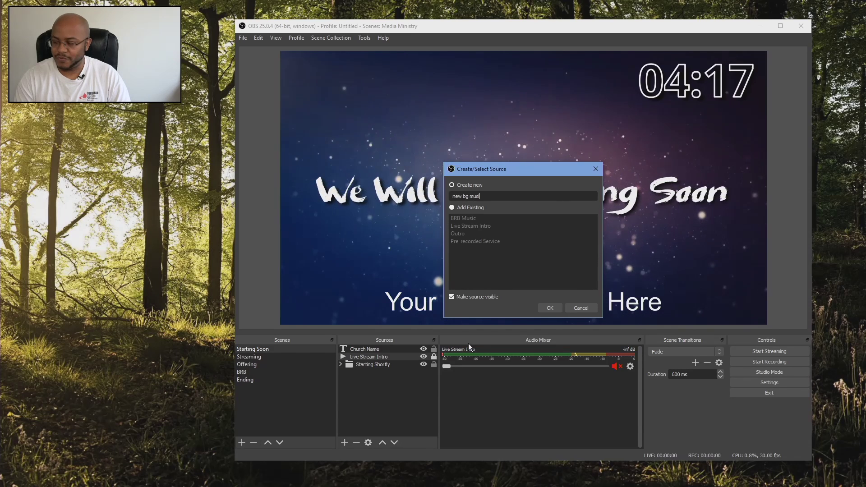
{"action": "type", "text": "c"}
{"action": "key", "text": "Return"}
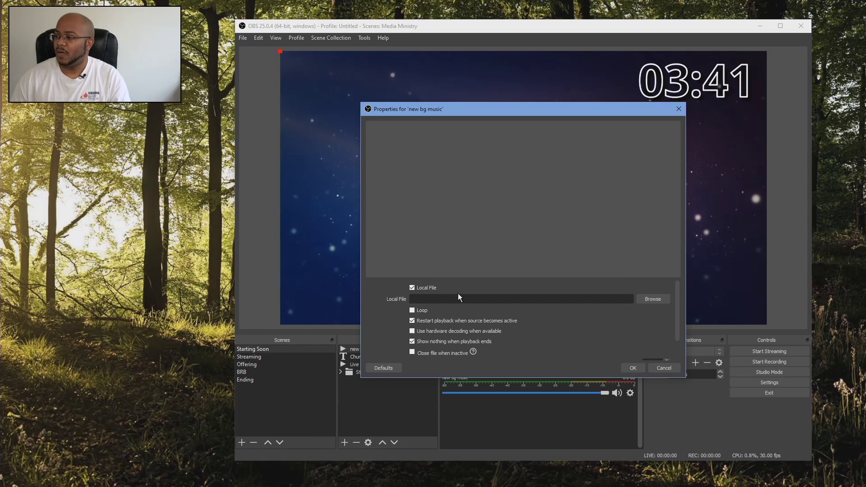
{"action": "left_click", "coordinate": [412, 310]}
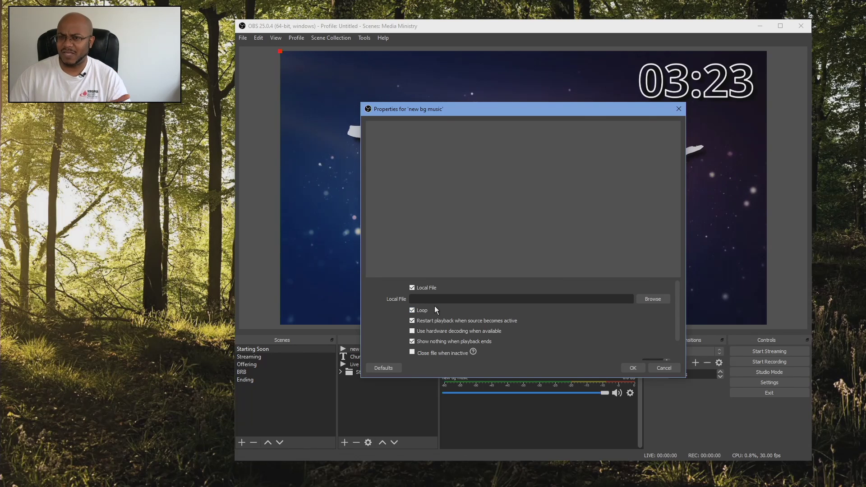
{"action": "left_click", "coordinate": [631, 367]}
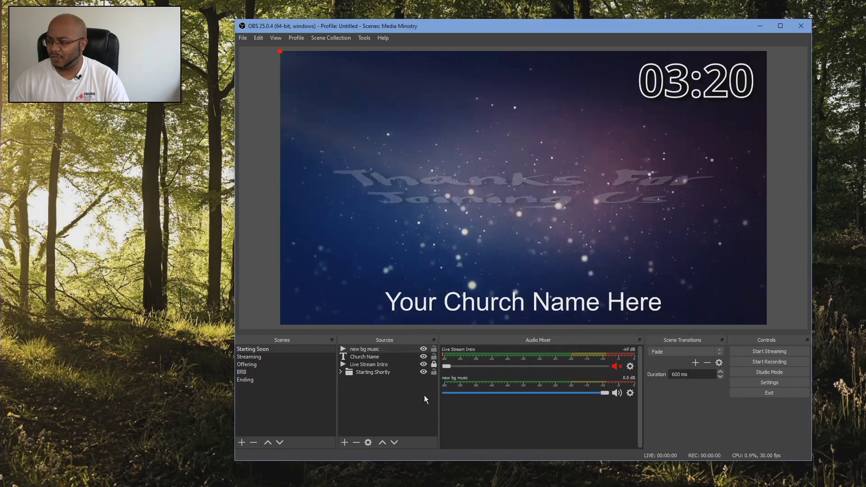
Step: Delete the 'new bg music' source from the Starting Soon scene
{"action": "left_click", "coordinate": [378, 349]}
{"action": "left_click", "coordinate": [356, 441]}
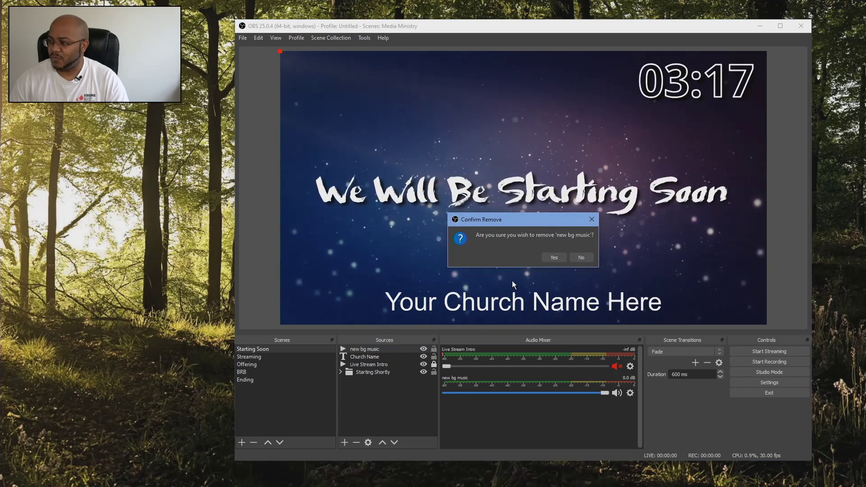
{"action": "left_click", "coordinate": [553, 259]}
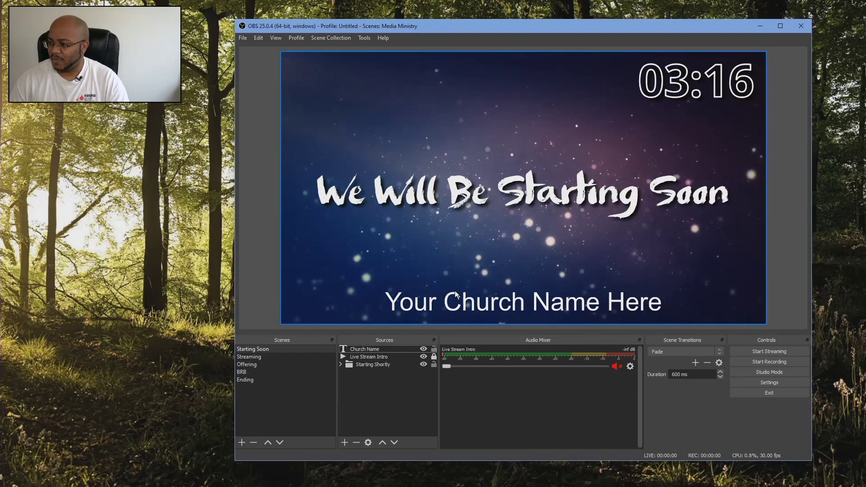
Step: Mute BRB Music in the BRB scene, then switch to the Ending scene
{"action": "left_click", "coordinate": [241, 371]}
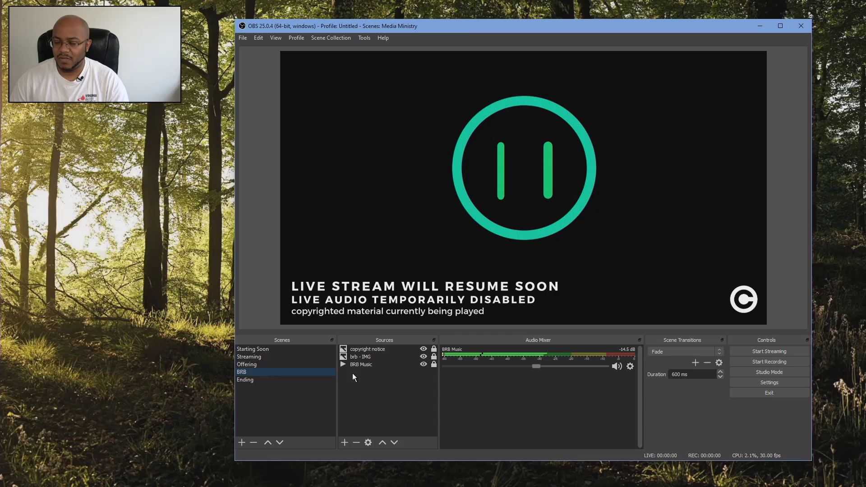
{"action": "left_click", "coordinate": [616, 366]}
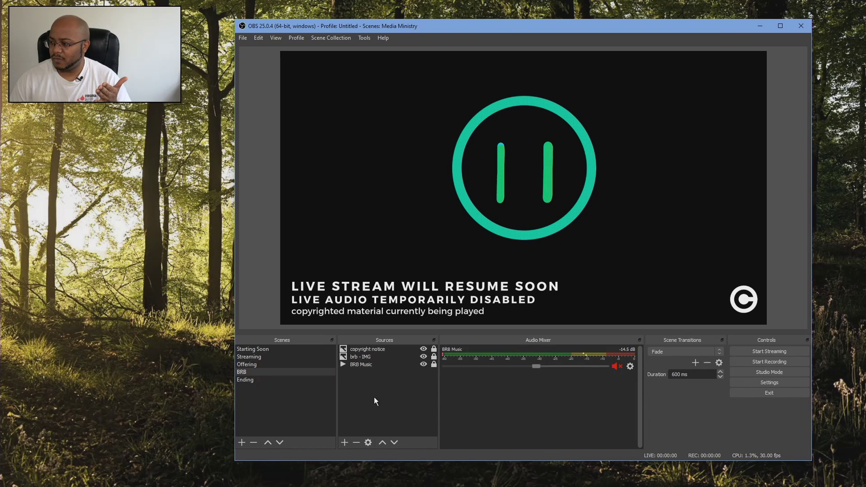
{"action": "left_click", "coordinate": [251, 380]}
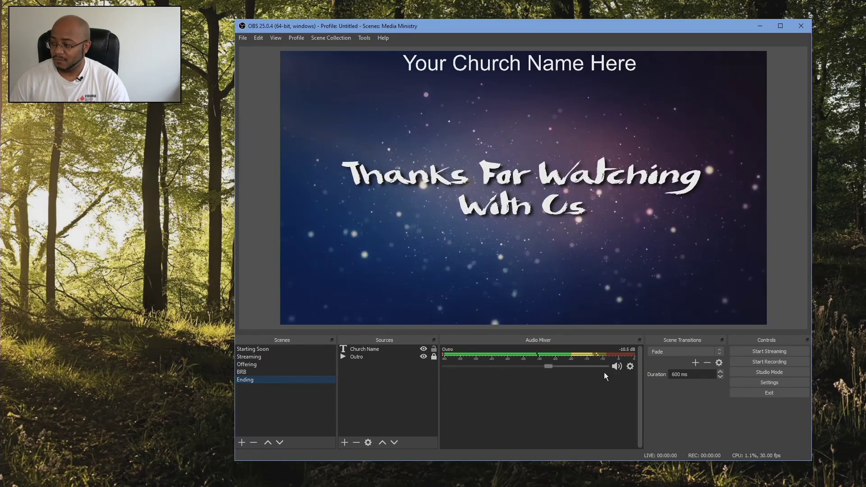
Step: Mute the Outro track in the Ending scene's audio mixer
{"action": "left_click", "coordinate": [617, 366]}
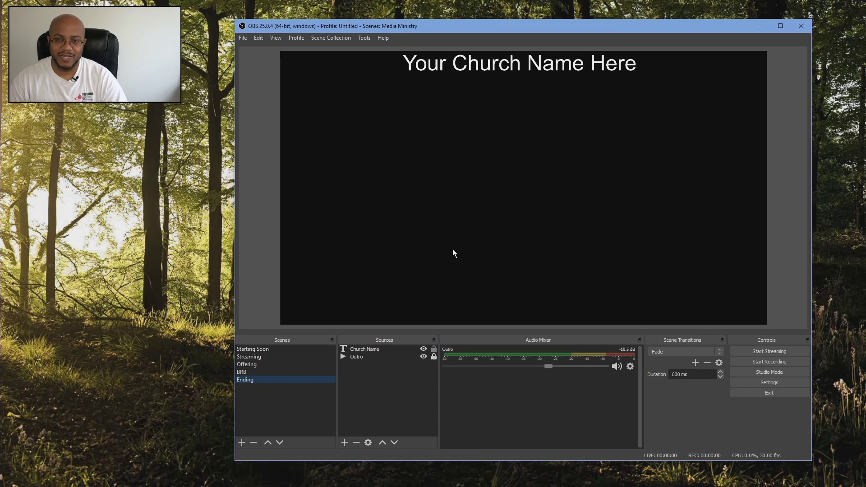
Step: In Starting Soon, check the Live Stream Intro's file (5min intro.mov) and cancel without changes
{"action": "left_click", "coordinate": [270, 350]}
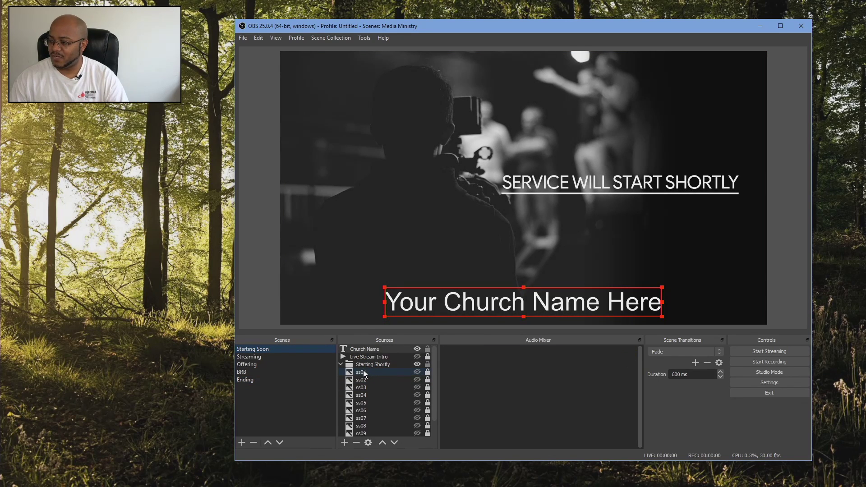
{"action": "double_click", "coordinate": [378, 357]}
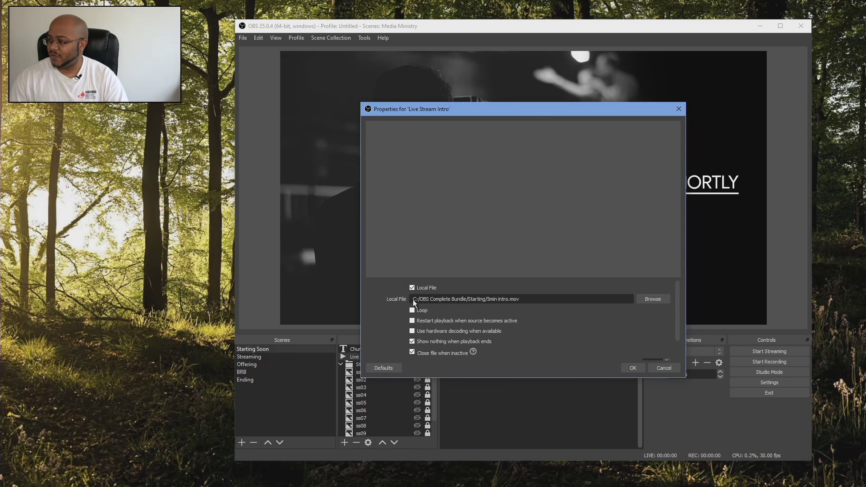
{"action": "left_click", "coordinate": [660, 303]}
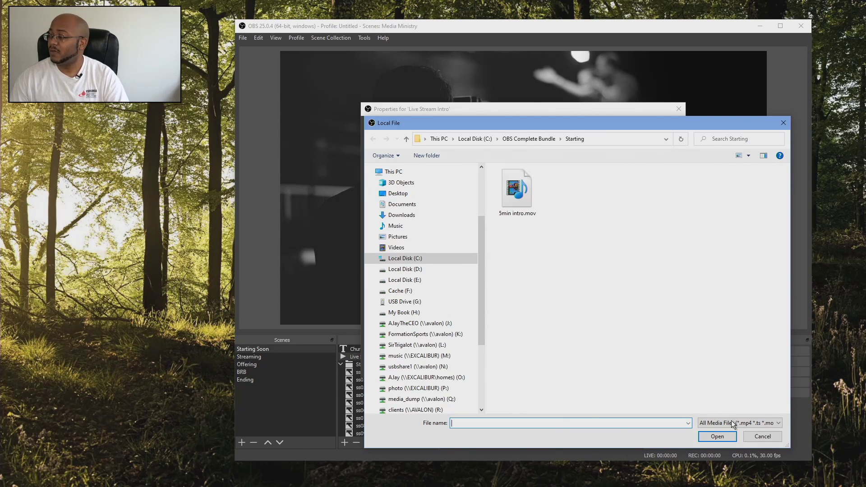
{"action": "left_click", "coordinate": [751, 438]}
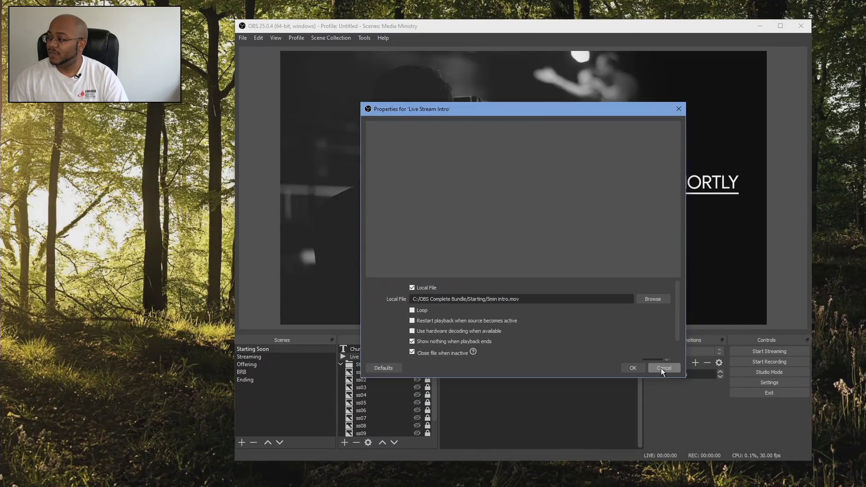
{"action": "left_click", "coordinate": [661, 368]}
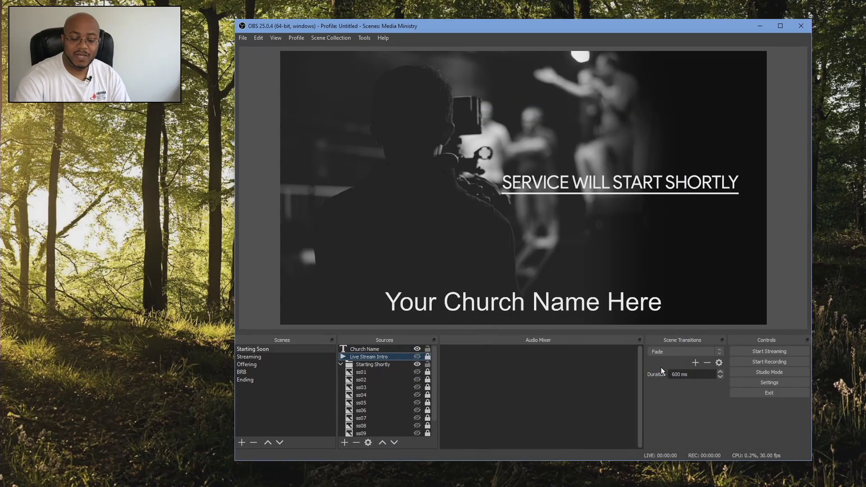